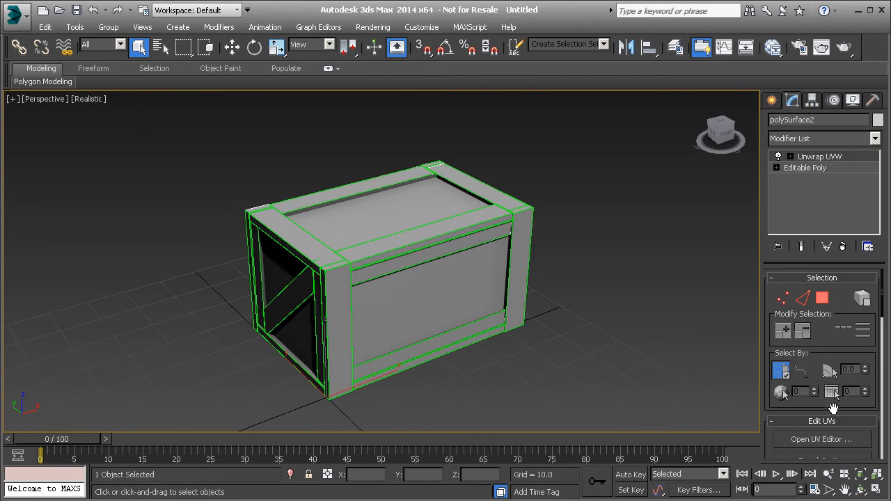
Step: Hide the checker background in the UV editor and examine the crate's UV layout on the first map channel
{"action": "left_click", "coordinate": [822, 439]}
{"action": "left_click_drag", "start_coordinate": [97, 16], "coordinate": [322, 10]}
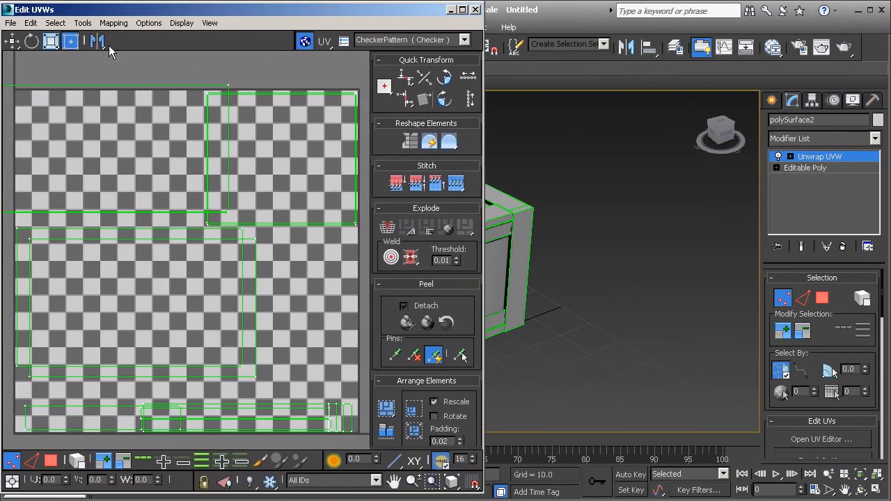
{"action": "left_click", "coordinate": [305, 41]}
{"action": "scroll", "coordinate": [206, 195], "scroll_direction": "down", "scroll_amount": 4}
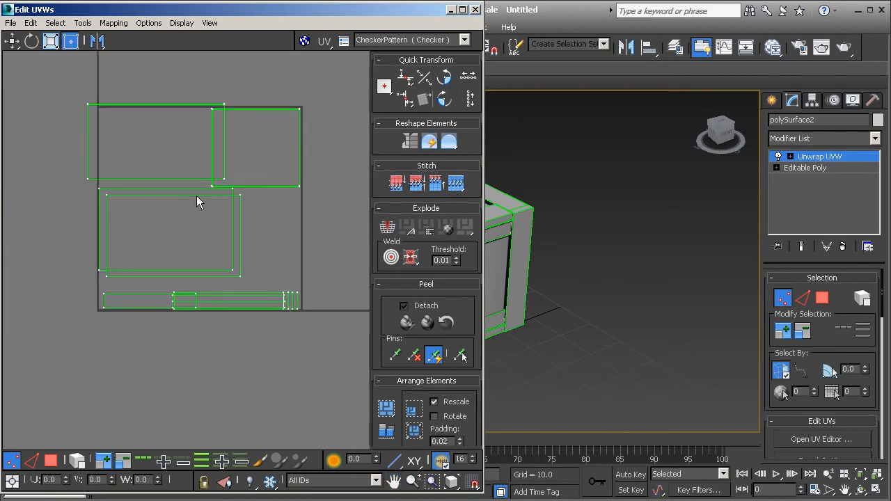
{"action": "middle_click_drag", "start_coordinate": [240, 158], "coordinate": [246, 174]}
{"action": "scroll", "coordinate": [166, 158], "scroll_direction": "up", "scroll_amount": 2}
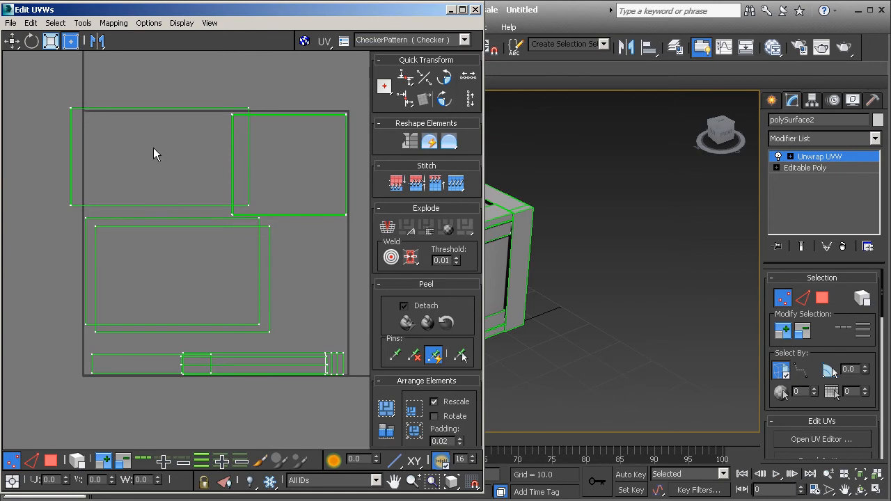
{"action": "middle_click_drag", "start_coordinate": [151, 153], "coordinate": [150, 171]}
{"action": "middle_click_drag", "start_coordinate": [493, 243], "coordinate": [673, 257]}
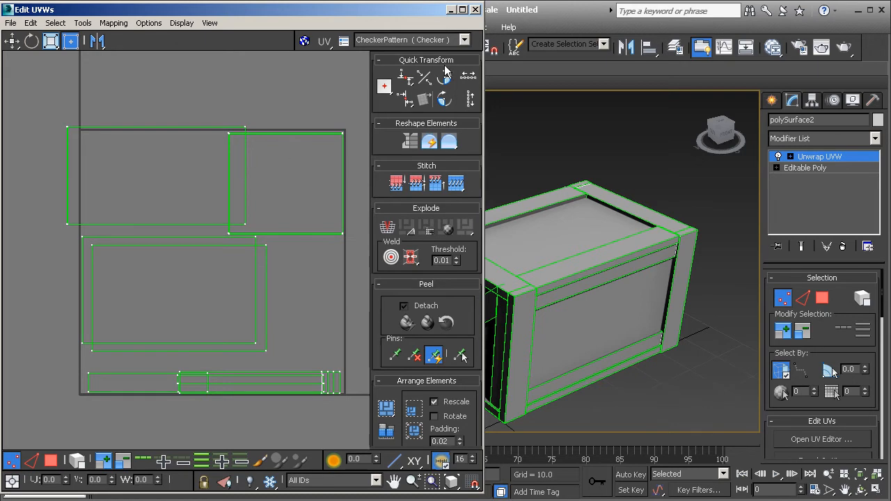
{"action": "left_click", "coordinate": [475, 11]}
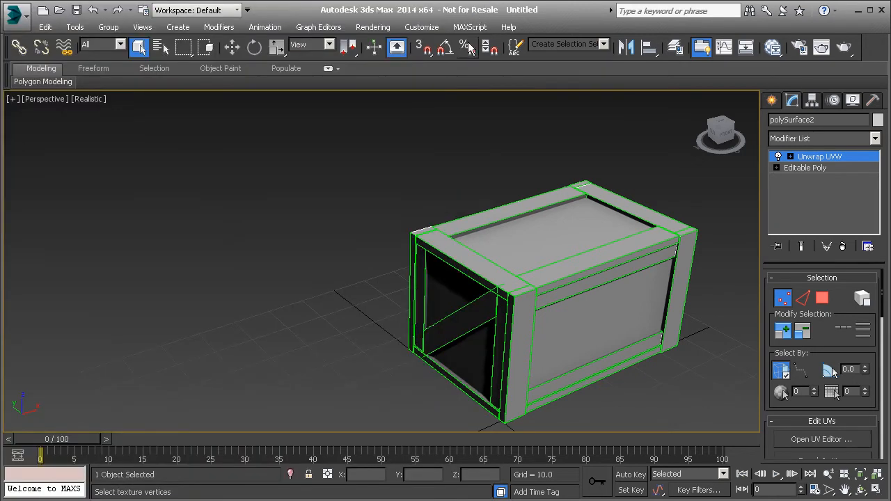
Step: Switch the Unwrap UVW modifier to map channel 2, abandoning the current channel's edits to load the existing UVs
{"action": "left_click_drag", "start_coordinate": [772, 352], "coordinate": [779, 269]}
{"action": "scroll", "coordinate": [788, 354], "scroll_direction": "down", "scroll_amount": 5}
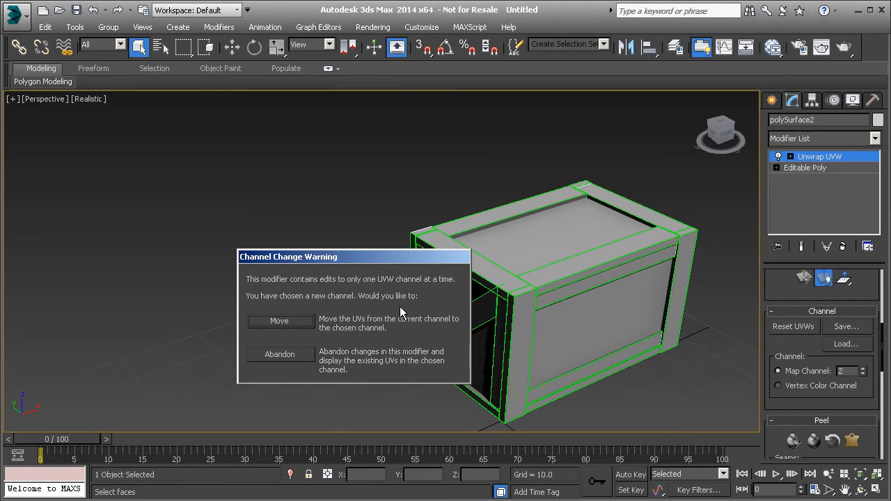
{"action": "left_click", "coordinate": [294, 354]}
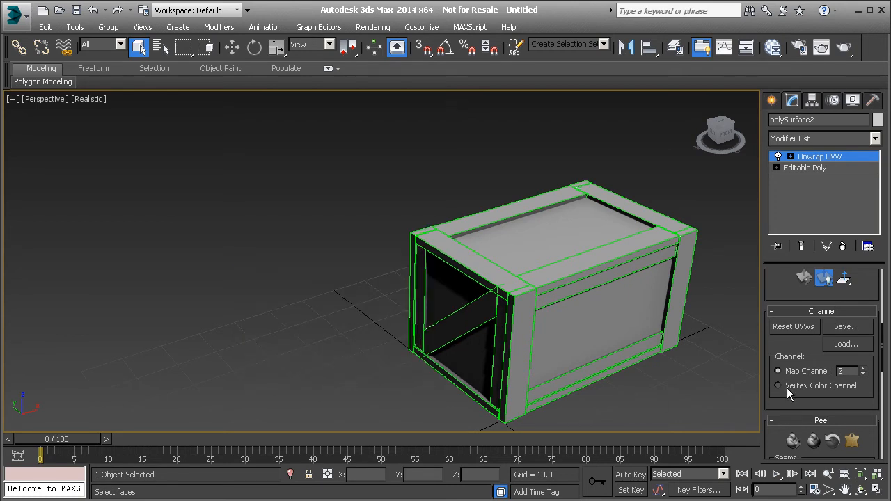
Step: Examine the crate's UV layout on map channel 2 in the UV editor, and check the channel setting
{"action": "scroll", "coordinate": [787, 308], "scroll_direction": "up", "scroll_amount": 3}
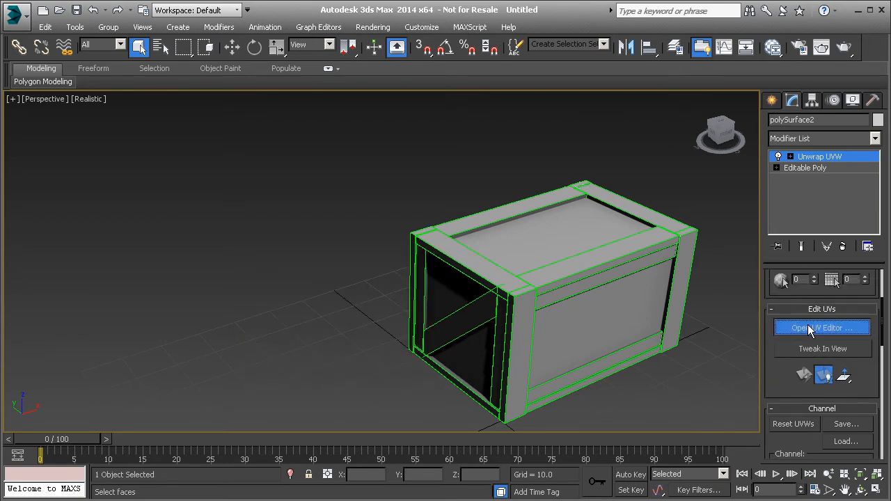
{"action": "left_click", "coordinate": [821, 328]}
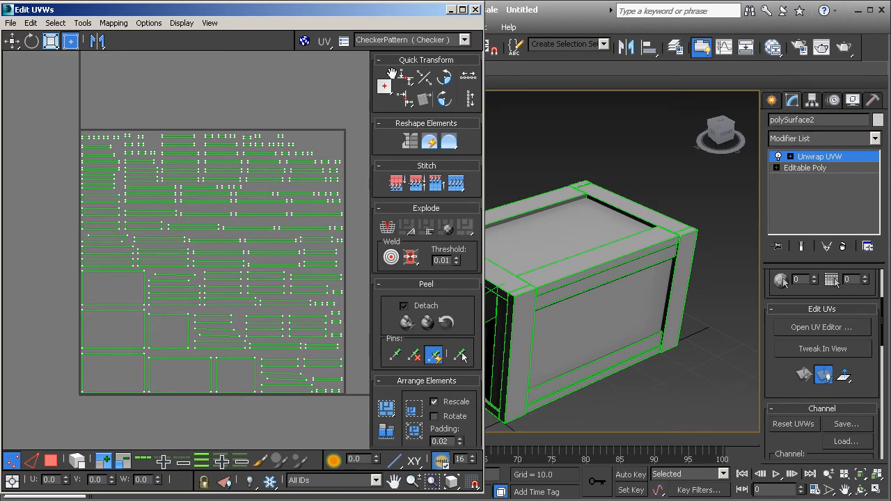
{"action": "left_click", "coordinate": [475, 10]}
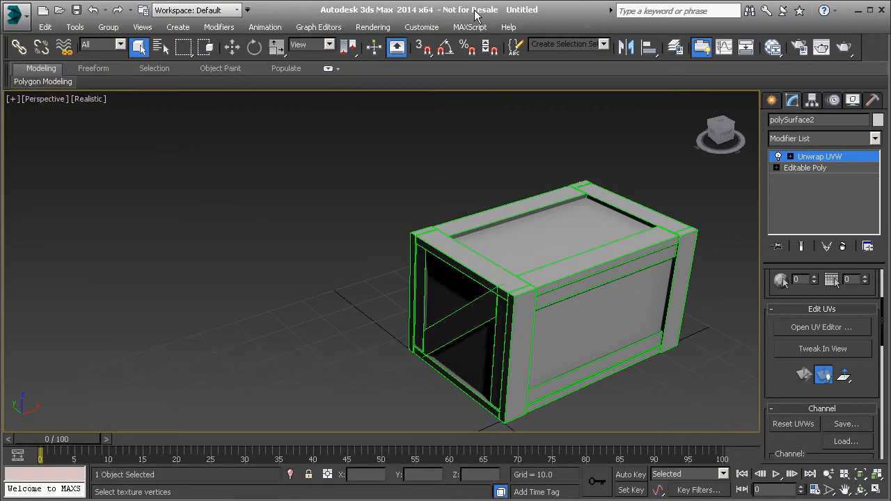
{"action": "middle_click_drag", "start_coordinate": [740, 298], "coordinate": [734, 302]}
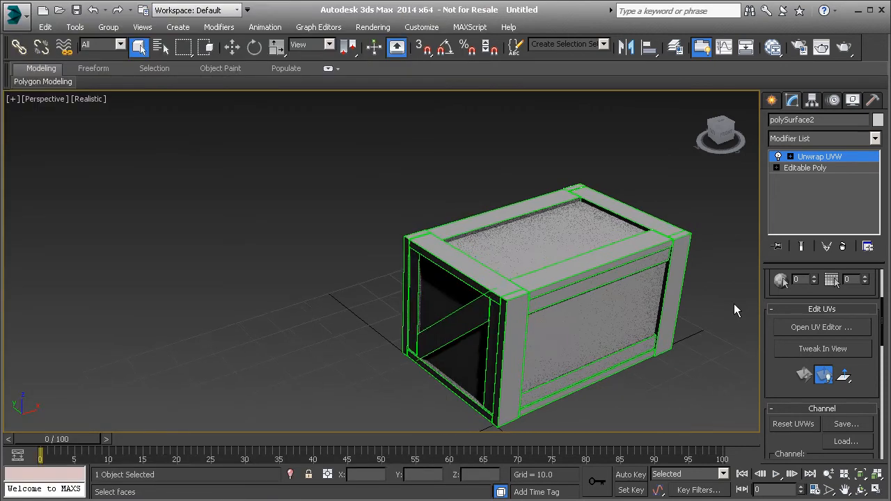
{"action": "scroll", "coordinate": [769, 291], "scroll_direction": "up", "scroll_amount": 2}
{"action": "scroll", "coordinate": [834, 333], "scroll_direction": "down", "scroll_amount": 5}
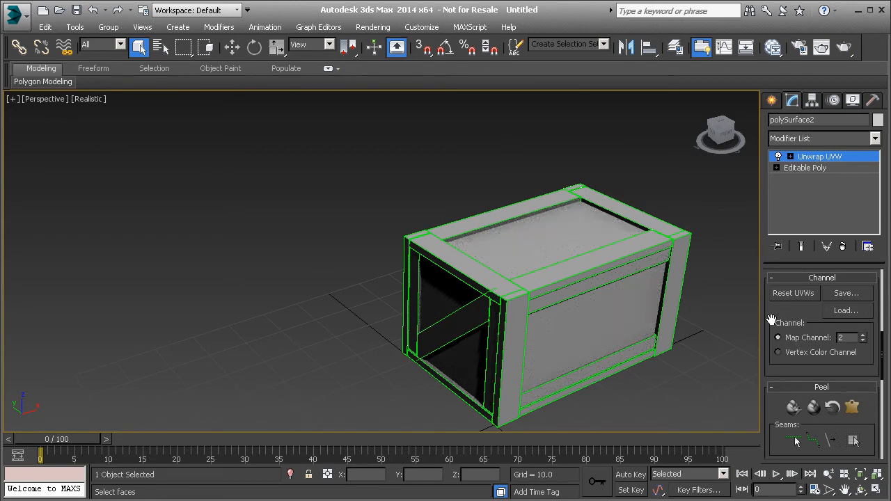
Step: Flatten-map all the crate's polygons with a 45.0 polygon angle and 0.02 spacing, and pack the UV elements to fill the UV square
{"action": "scroll", "coordinate": [773, 348], "scroll_direction": "up", "scroll_amount": 5}
{"action": "left_click", "coordinate": [829, 314]}
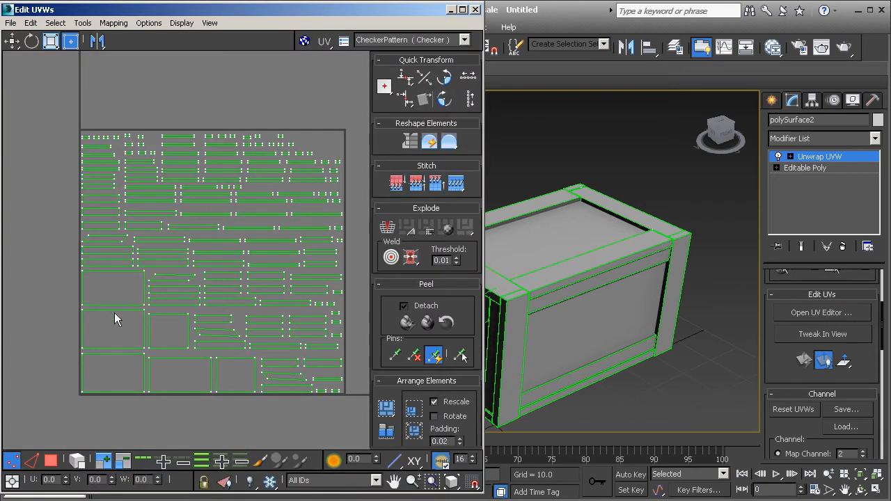
{"action": "left_click", "coordinate": [50, 461]}
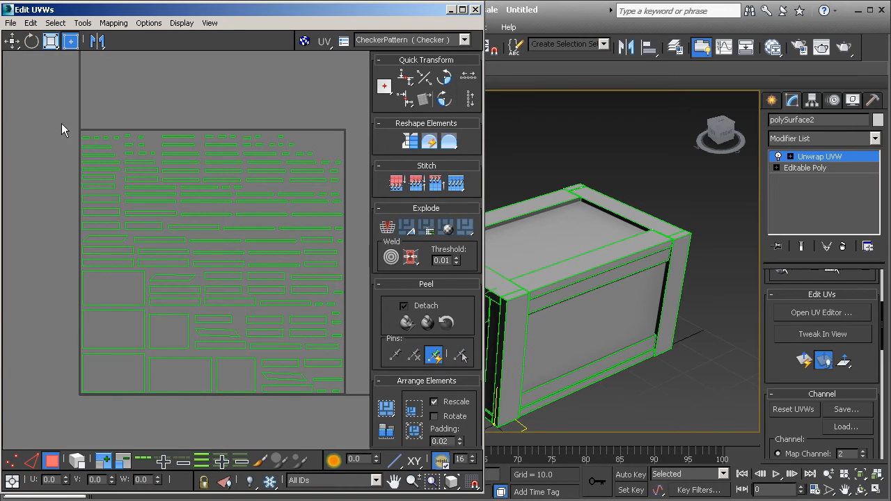
{"action": "key", "text": "ctrl+a"}
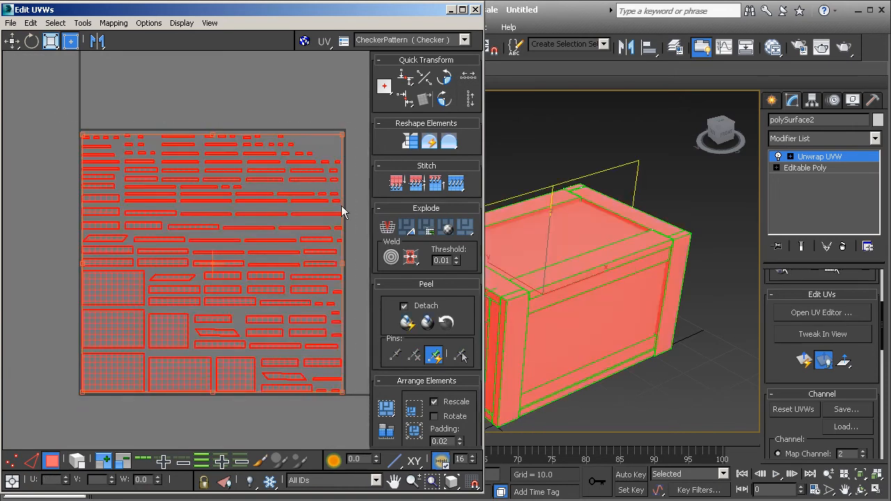
{"action": "left_click", "coordinate": [114, 23]}
{"action": "left_click", "coordinate": [135, 36]}
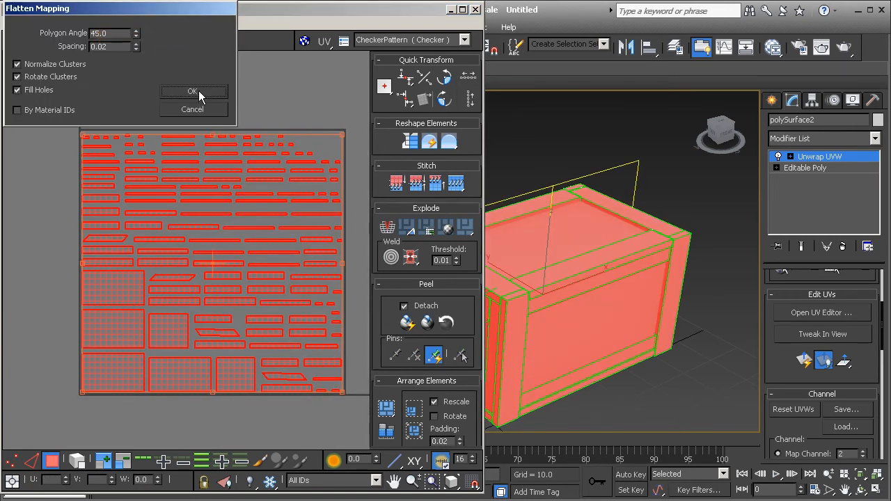
{"action": "left_click", "coordinate": [192, 93]}
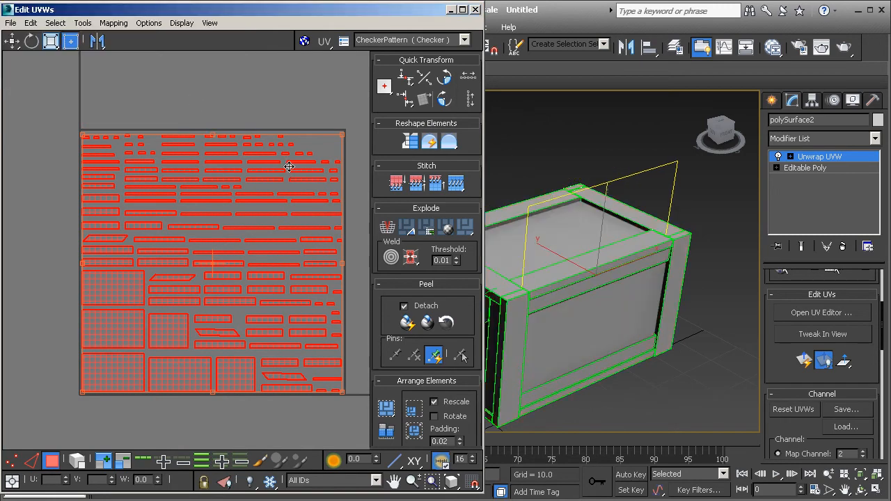
{"action": "left_click", "coordinate": [387, 411]}
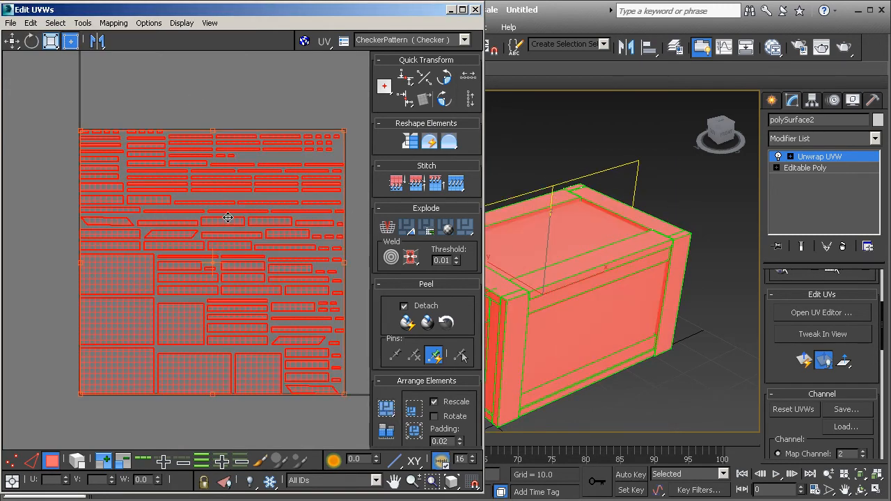
{"action": "left_click", "coordinate": [475, 9]}
Step: Convert the unwrapped crate to an Editable Poly, collapsing its Unwrap UVW modifier
{"action": "right_click", "coordinate": [533, 279]}
{"action": "mouse_move", "coordinate": [578, 410]}
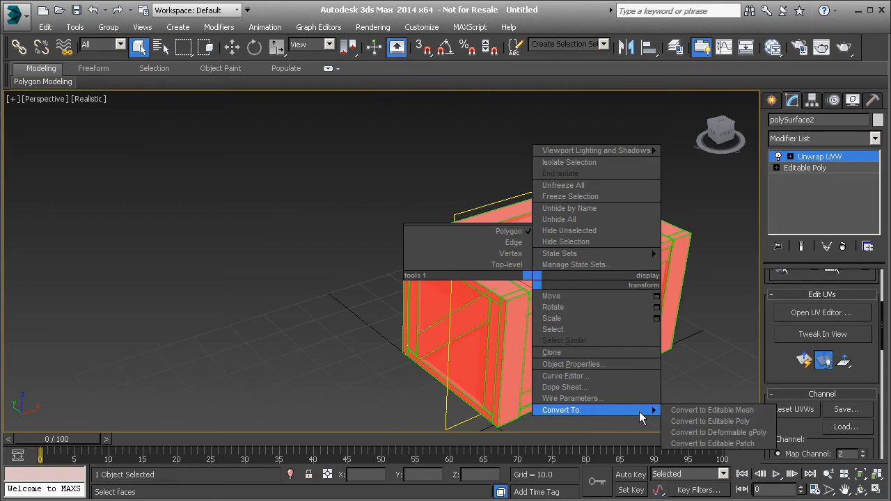
{"action": "left_click", "coordinate": [684, 421]}
Step: Inspect the crate's pivot point and its X, Y and Z coordinates in pivot-only mode
{"action": "middle_click_drag", "start_coordinate": [621, 302], "coordinate": [484, 279], "text": "alt"}
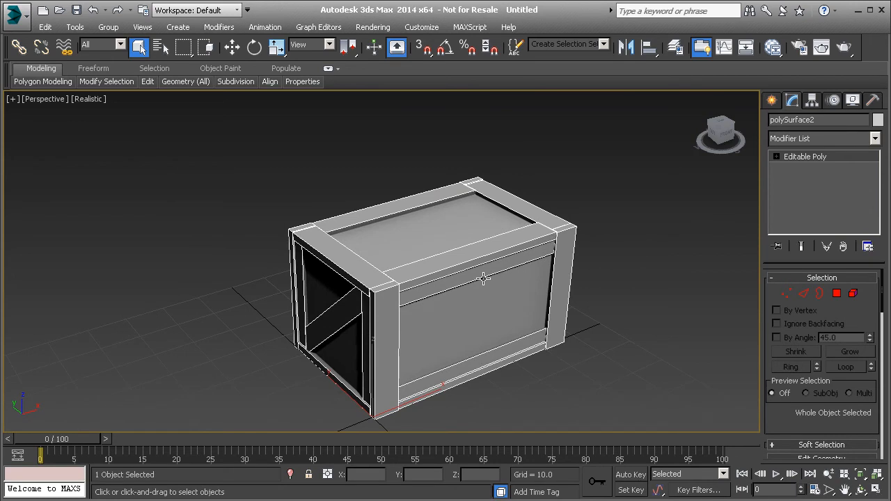
{"action": "middle_click_drag", "start_coordinate": [484, 279], "coordinate": [429, 270], "text": "alt"}
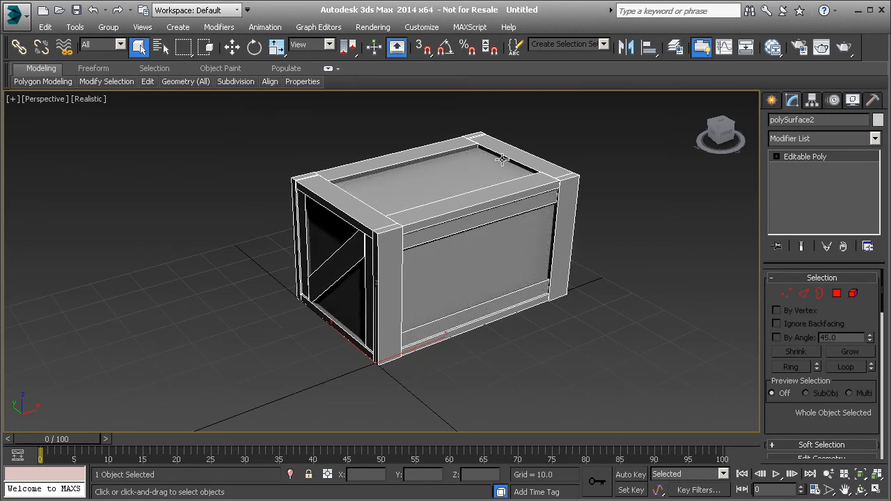
{"action": "scroll", "coordinate": [376, 359], "scroll_direction": "up", "scroll_amount": 8}
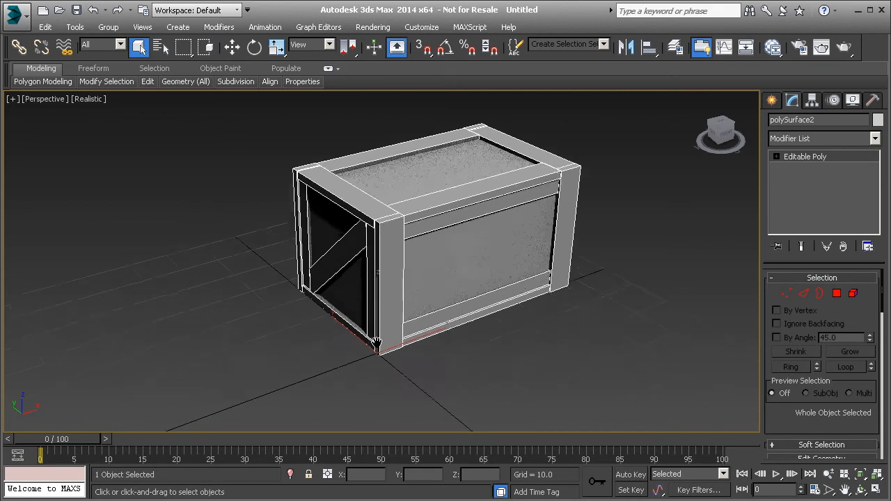
{"action": "scroll", "coordinate": [372, 363], "scroll_direction": "down", "scroll_amount": 5}
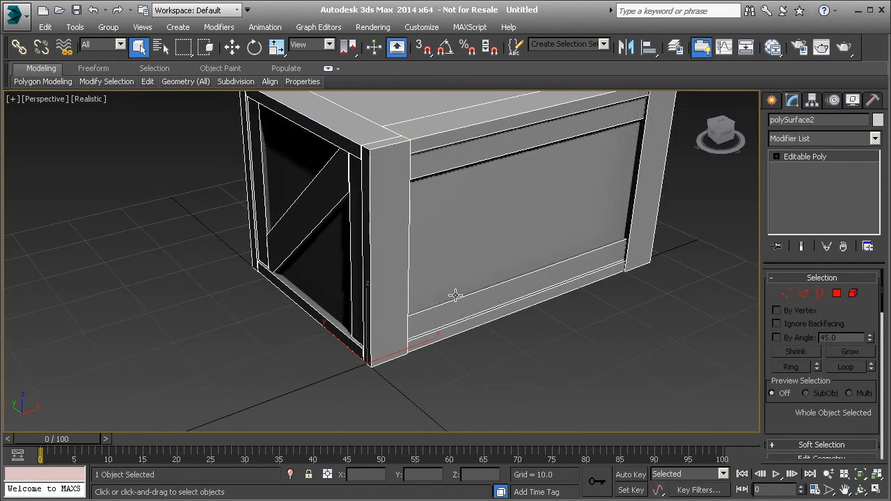
{"action": "left_click", "coordinate": [812, 101]}
{"action": "left_click", "coordinate": [815, 187]}
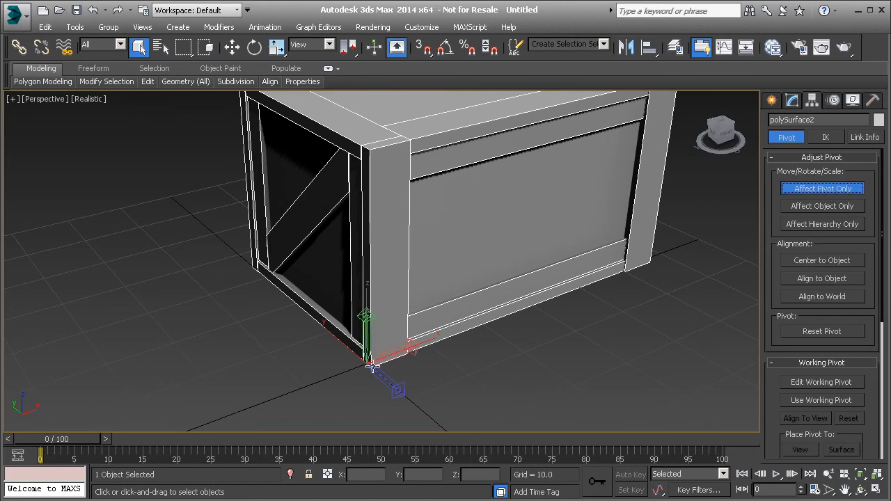
{"action": "left_click", "coordinate": [232, 47]}
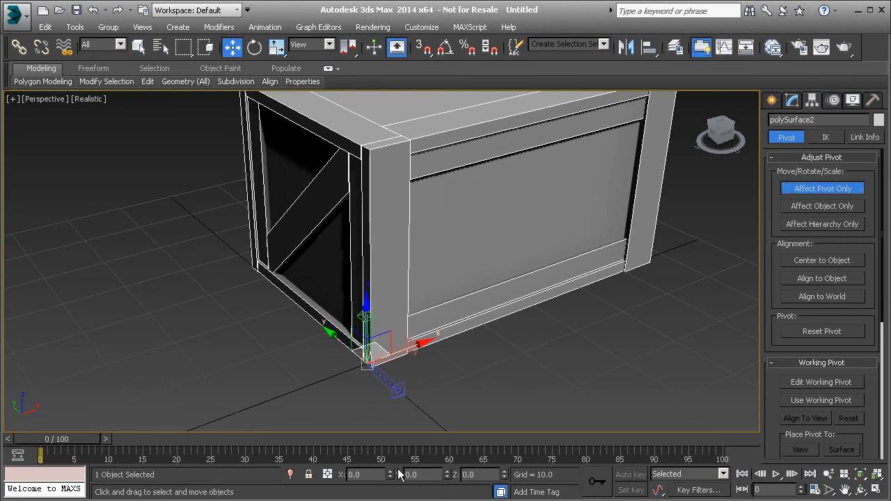
{"action": "double_click", "coordinate": [478, 474]}
{"action": "left_click", "coordinate": [842, 188]}
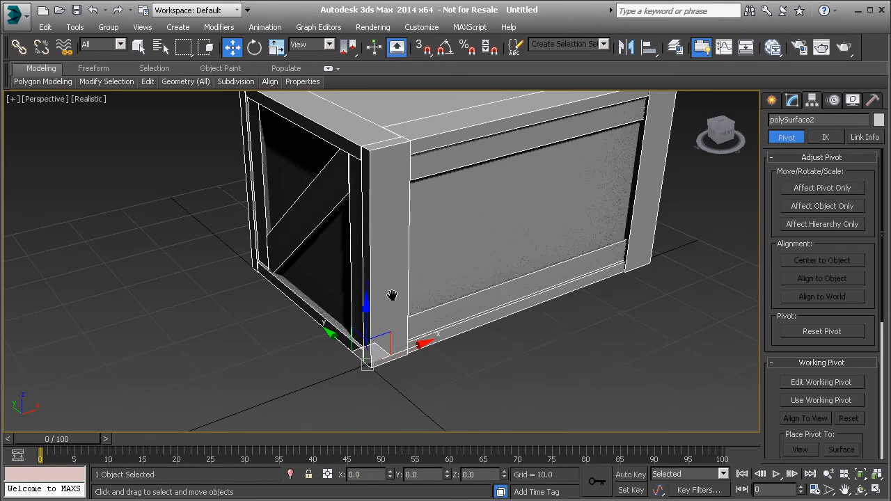
{"action": "scroll", "coordinate": [425, 345], "scroll_direction": "down", "scroll_amount": 3}
{"action": "left_click", "coordinate": [433, 346]}
{"action": "left_click", "coordinate": [391, 309]}
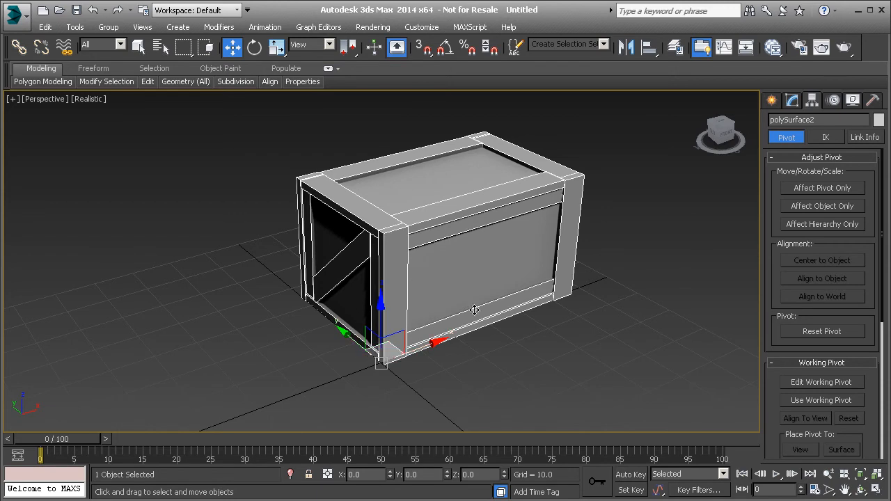
{"action": "middle_click_drag", "start_coordinate": [450, 279], "coordinate": [429, 318]}
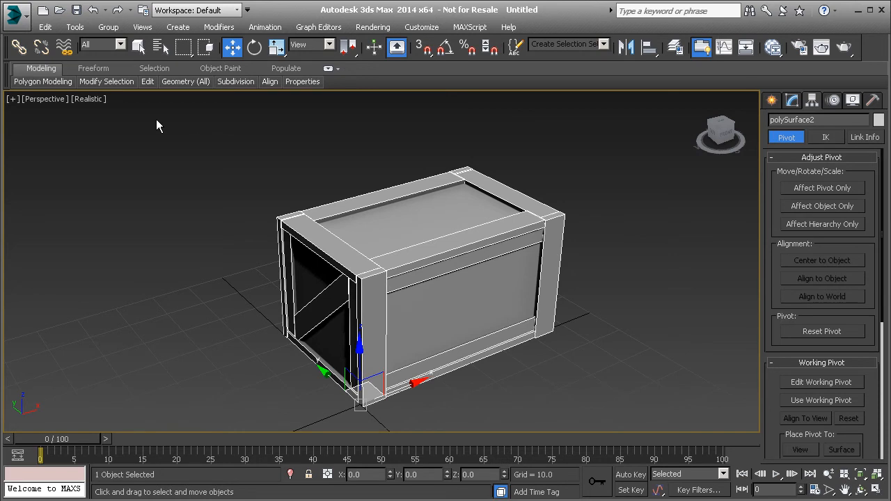
Step: Export the crate in FBX format to the FBX Files folder, using the existing file name crate_mesh.fbx
{"action": "left_click", "coordinate": [26, 23]}
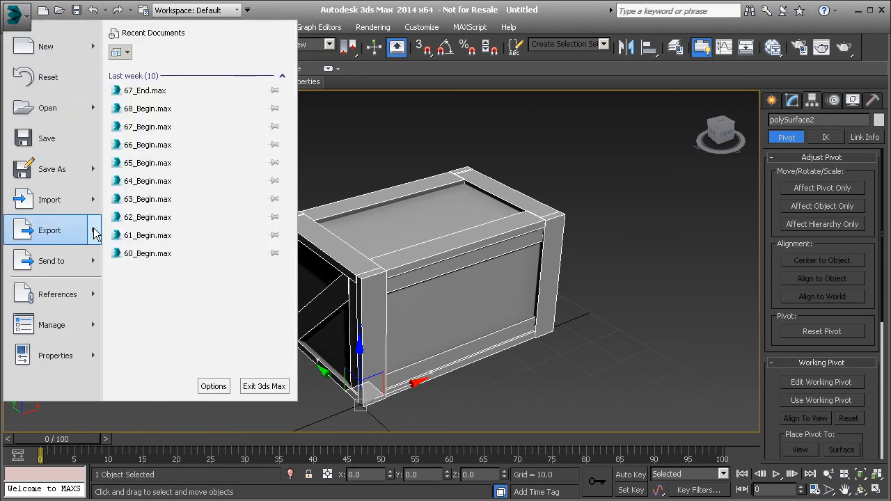
{"action": "mouse_move", "coordinate": [95, 233]}
{"action": "left_click", "coordinate": [162, 122]}
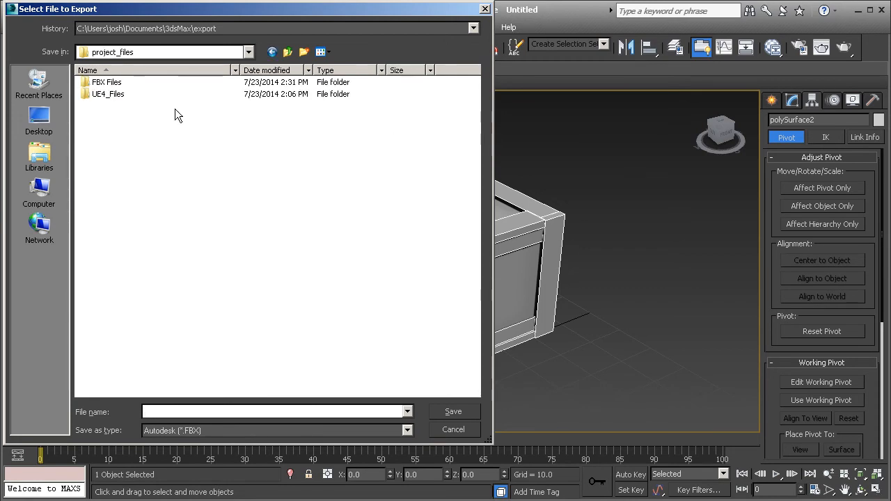
{"action": "double_click", "coordinate": [99, 82]}
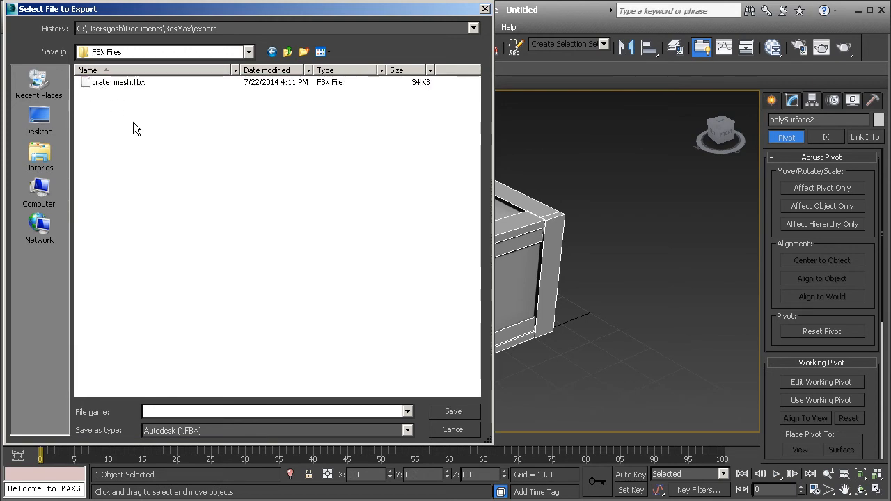
{"action": "left_click", "coordinate": [113, 83]}
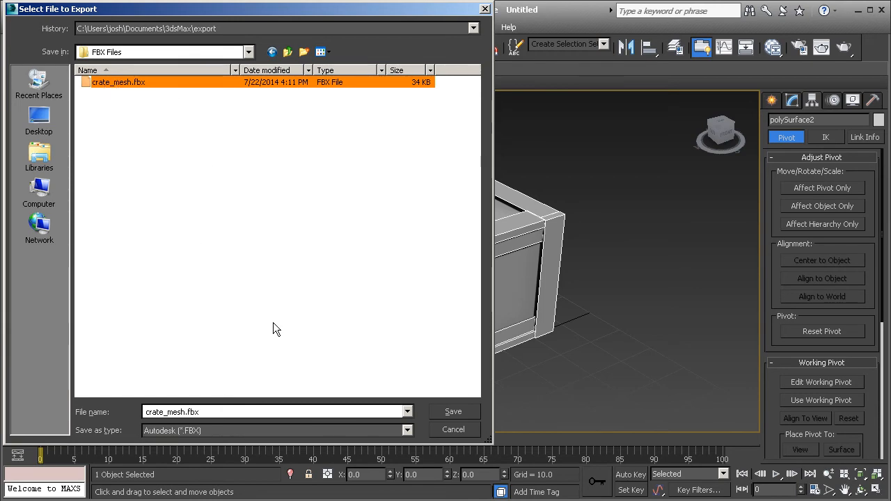
{"action": "left_click", "coordinate": [453, 412]}
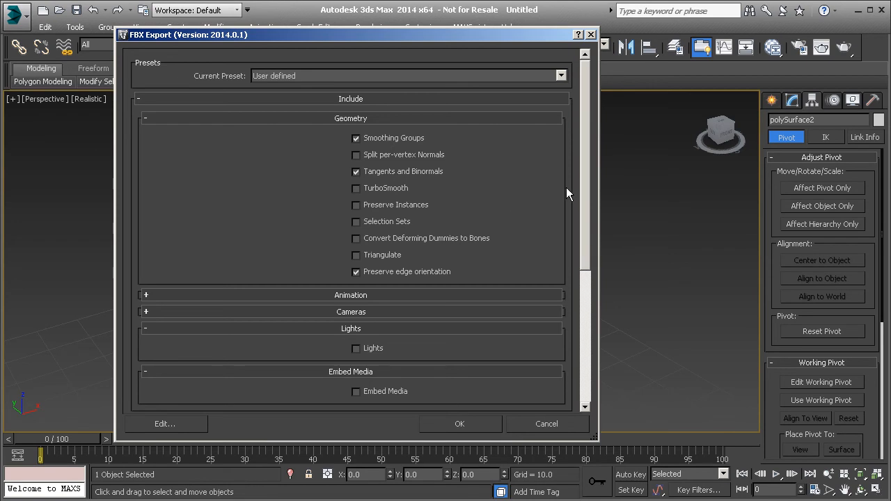
Step: Review the FBX export options, including the collapsed animation settings, and export the crate in Binary FBX 2013 format
{"action": "left_click_drag", "start_coordinate": [585, 158], "coordinate": [572, 217]}
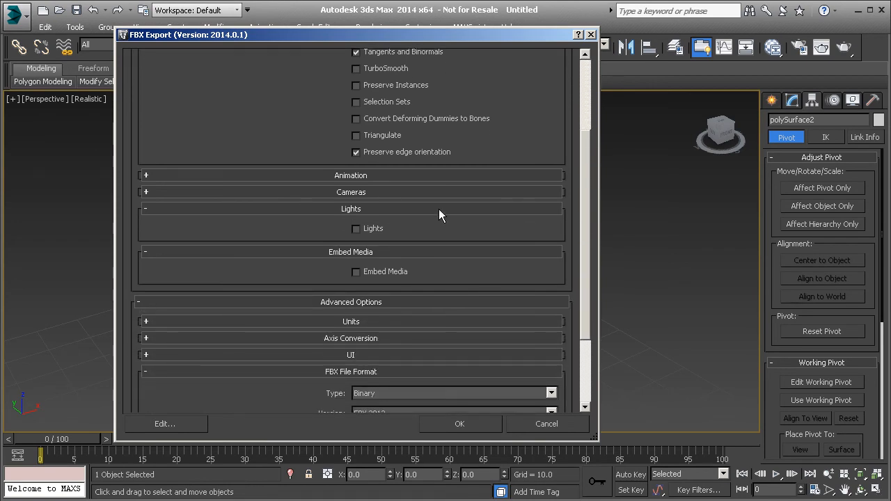
{"action": "left_click", "coordinate": [161, 176]}
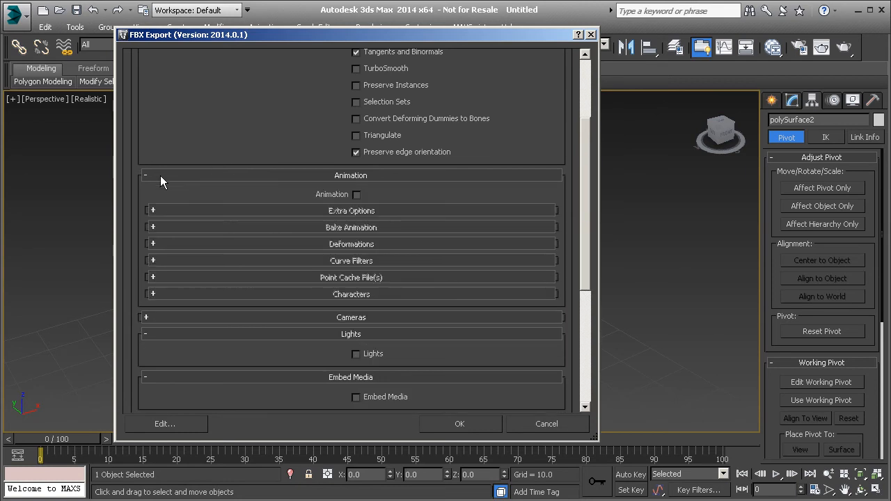
{"action": "left_click", "coordinate": [160, 175]}
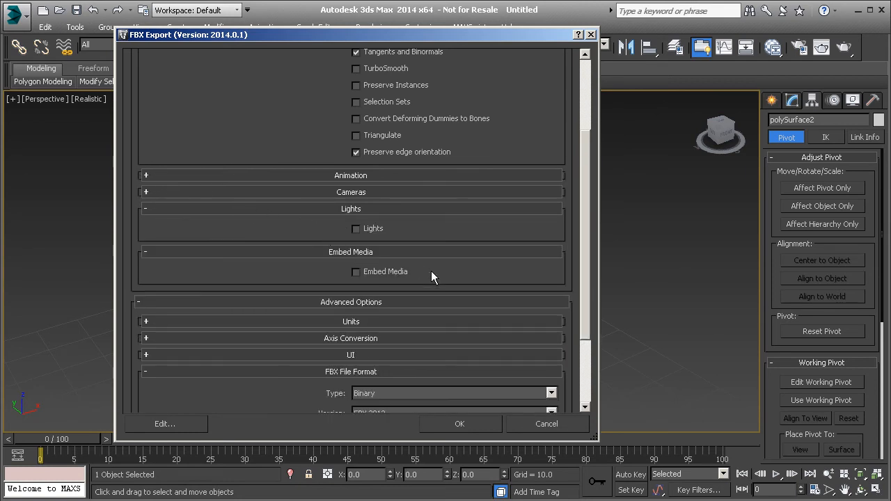
{"action": "scroll", "coordinate": [403, 265], "scroll_direction": "down", "scroll_amount": 3}
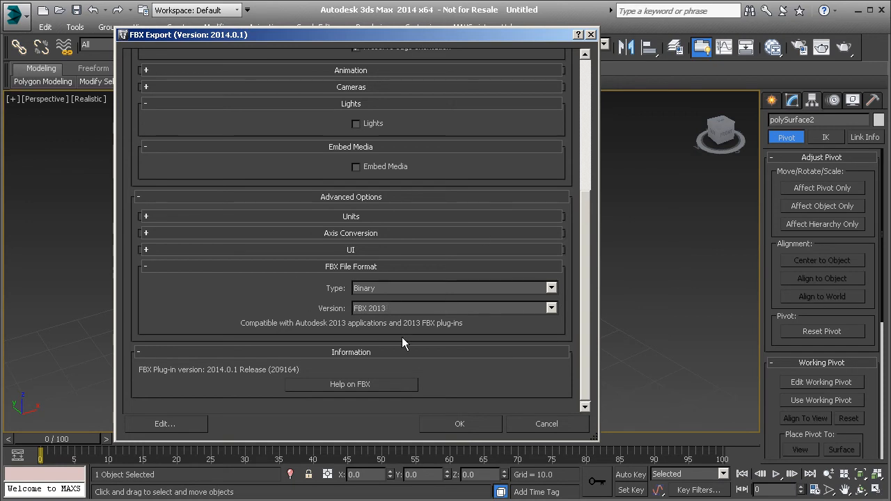
{"action": "left_click", "coordinate": [459, 425]}
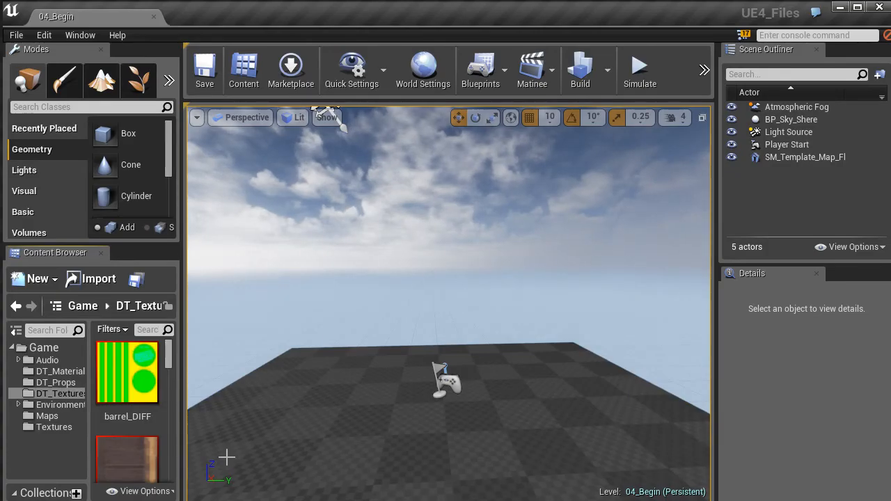
Step: Switch to Unreal Engine and look through the project's content folders, including Audio, DT_Textures, Environment, Maps and Textures
{"action": "left_click", "coordinate": [41, 372]}
{"action": "left_click", "coordinate": [43, 360]}
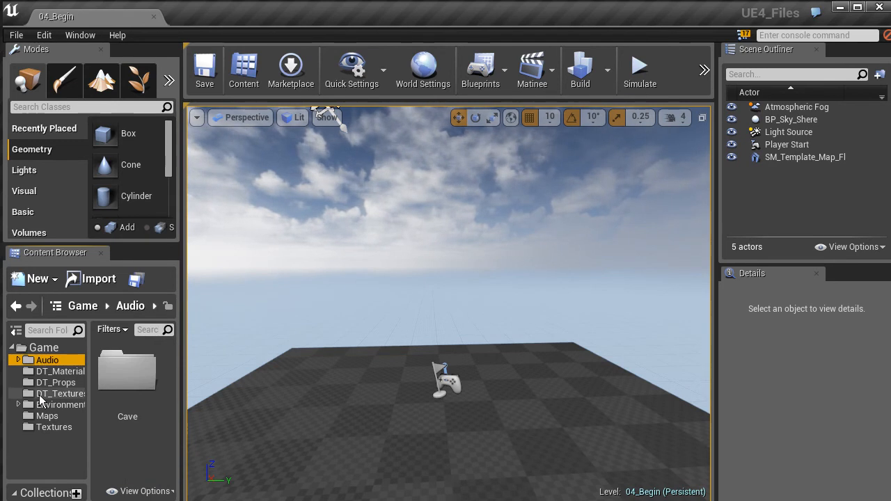
{"action": "left_click", "coordinate": [43, 394]}
{"action": "left_click", "coordinate": [43, 404]}
{"action": "left_click", "coordinate": [43, 416]}
{"action": "left_click", "coordinate": [45, 427]}
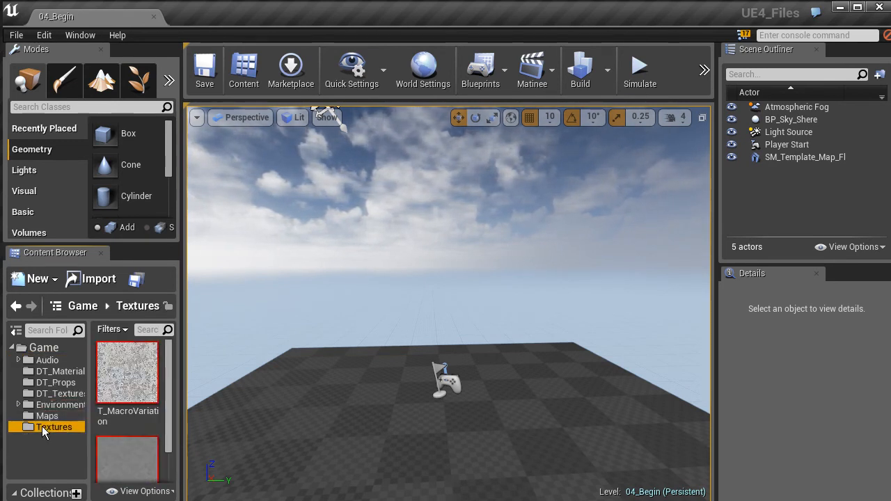
{"action": "left_click", "coordinate": [43, 361]}
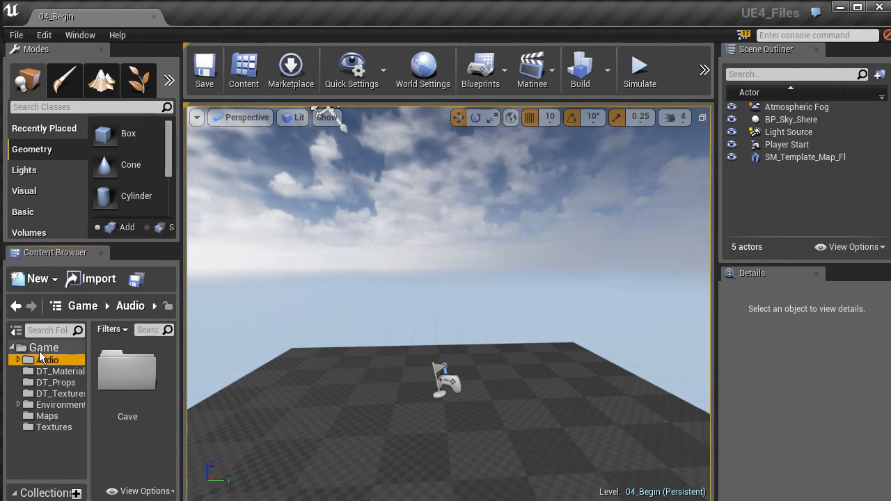
Step: Create a new folder named TestFolder directly under the Game folder and open it
{"action": "left_click", "coordinate": [35, 346]}
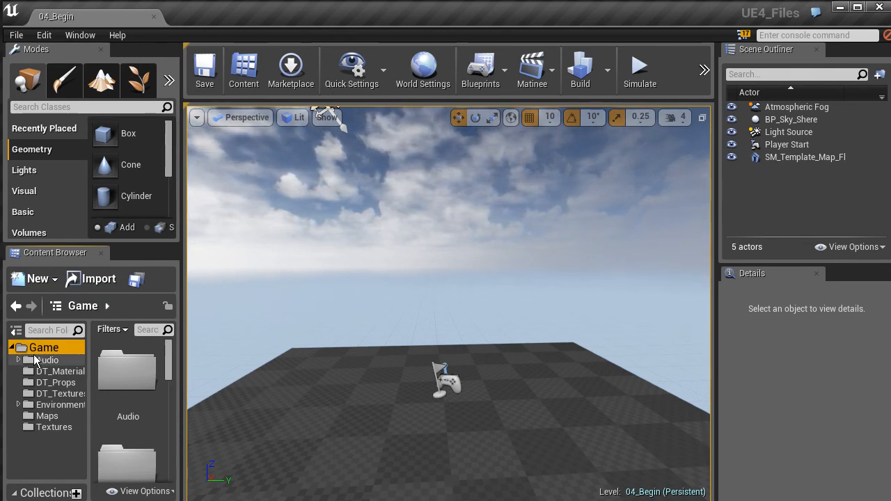
{"action": "left_click", "coordinate": [52, 282]}
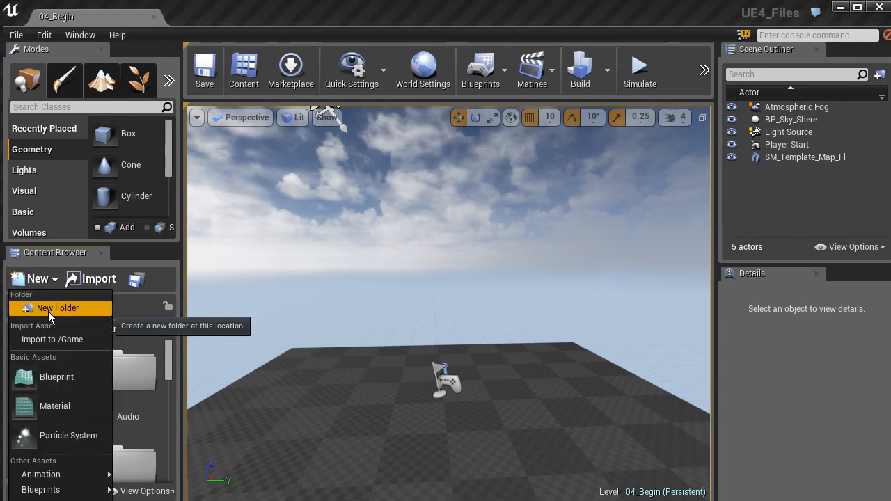
{"action": "left_click", "coordinate": [48, 311]}
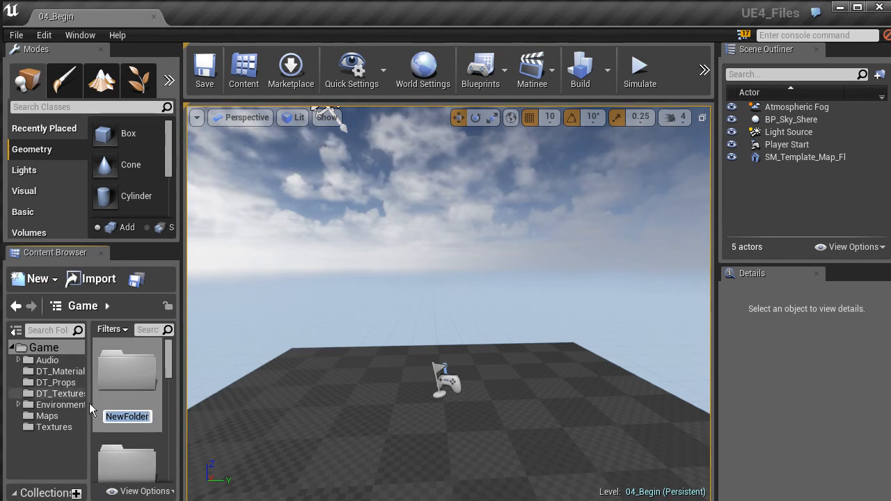
{"action": "type", "text": "Te"}
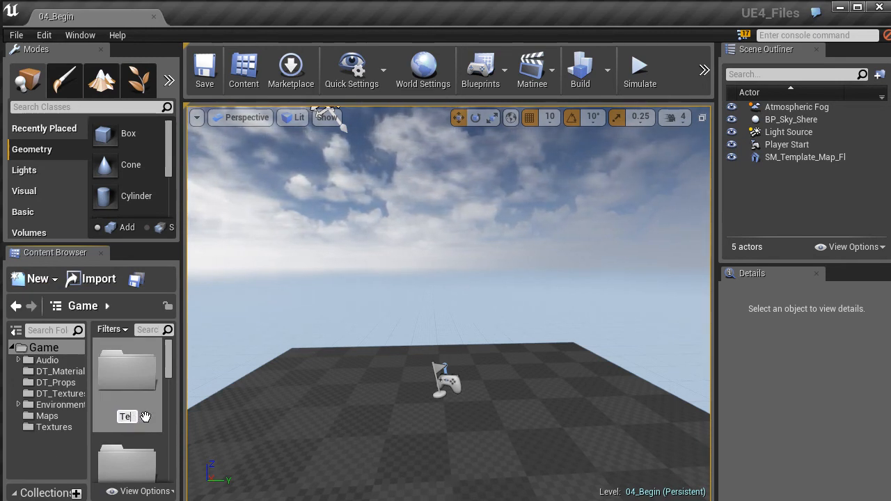
{"action": "type", "text": "stFolder"}
{"action": "key", "text": "Return"}
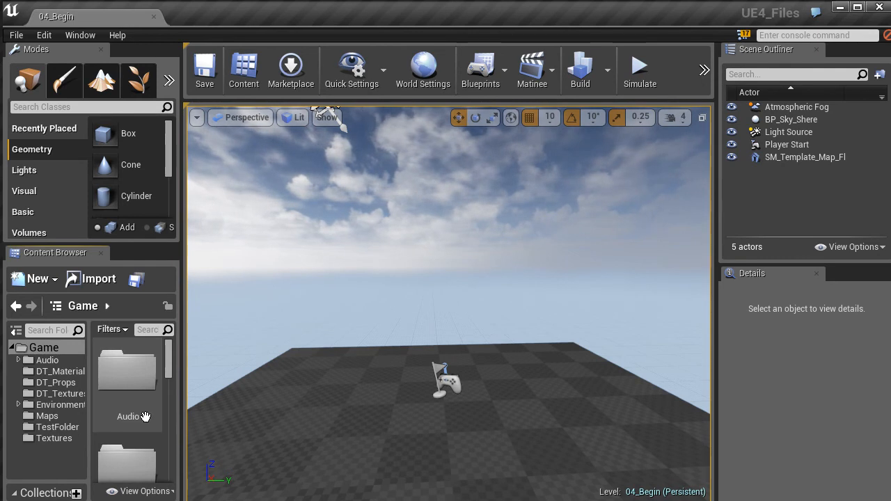
{"action": "left_click", "coordinate": [43, 427]}
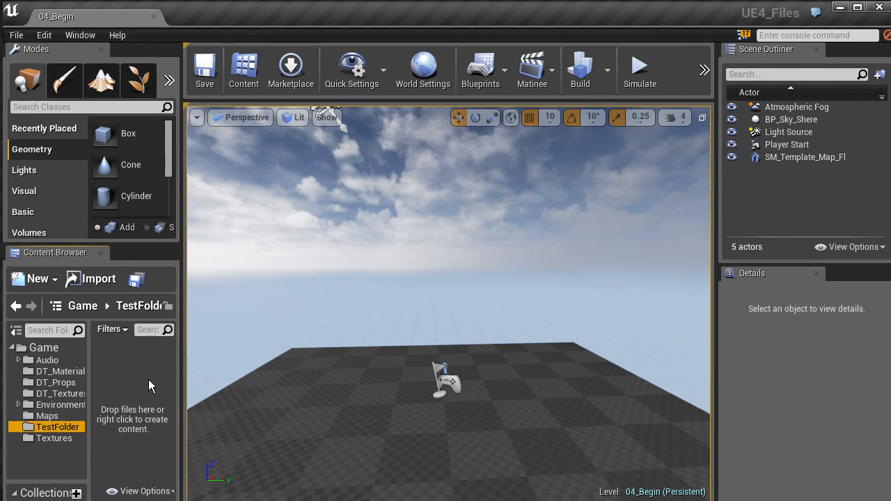
Step: Choose crate_mesh.fbx from the project's FBX Files folder for import into the DT_Props folder
{"action": "left_click", "coordinate": [31, 384]}
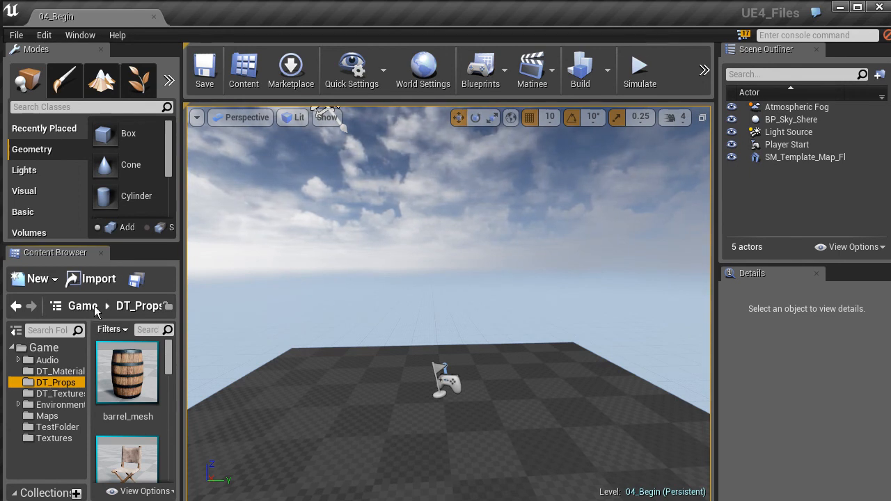
{"action": "right_click", "coordinate": [48, 383]}
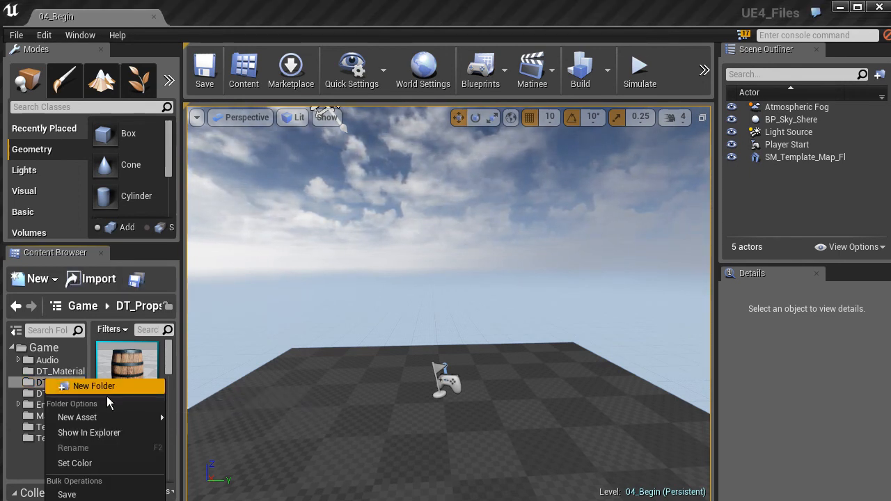
{"action": "mouse_move", "coordinate": [105, 418]}
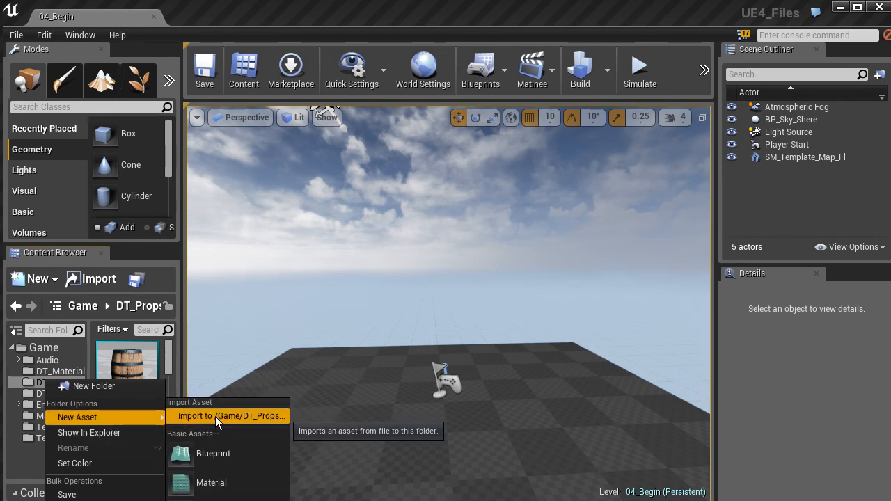
{"action": "left_click", "coordinate": [105, 280]}
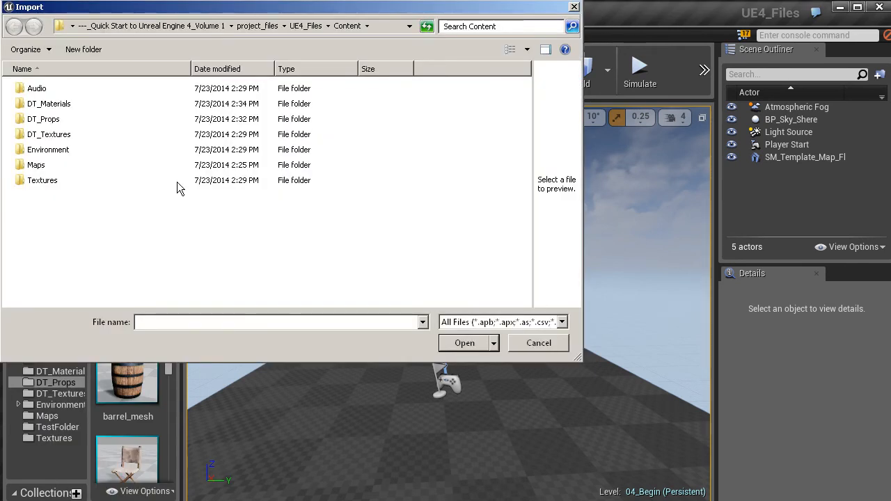
{"action": "left_click", "coordinate": [257, 26]}
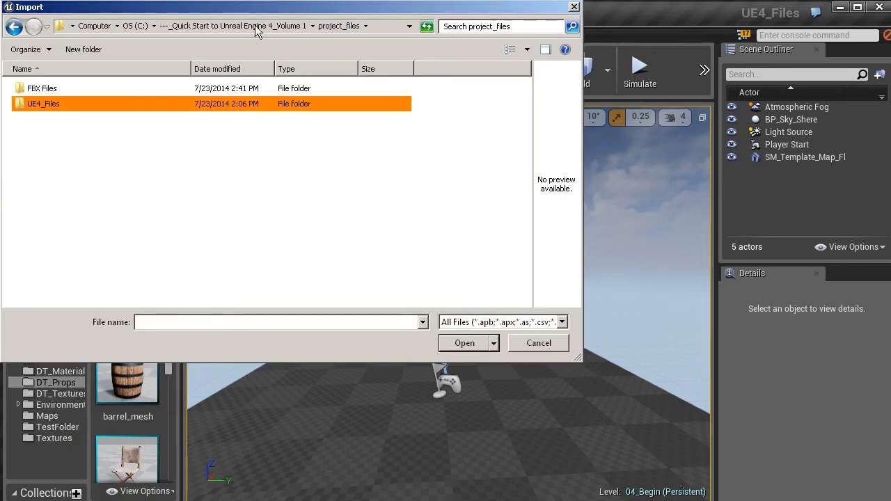
{"action": "double_click", "coordinate": [35, 89]}
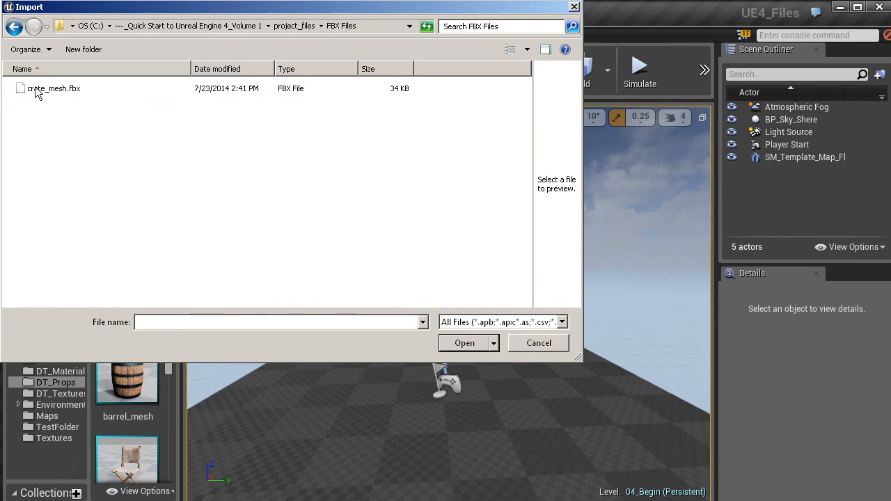
{"action": "left_click", "coordinate": [56, 91]}
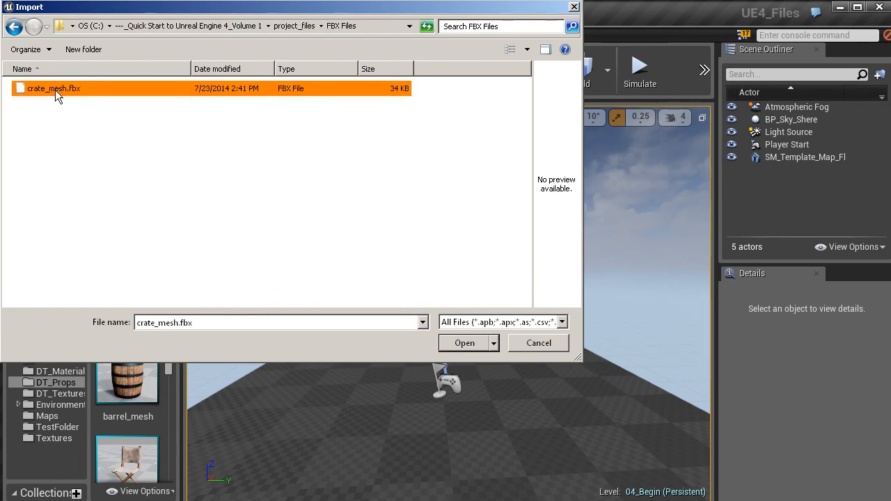
{"action": "left_click", "coordinate": [464, 343]}
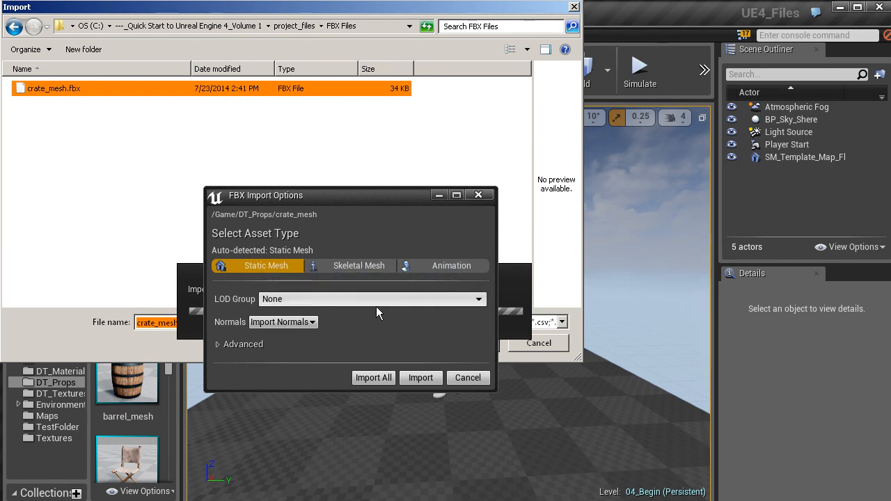
Step: Import the crate as a static mesh with Import Normals, Combine Meshes, Remove Degenerates and One Convex Hull Per UCX, without materials or textures
{"action": "left_click", "coordinate": [313, 323]}
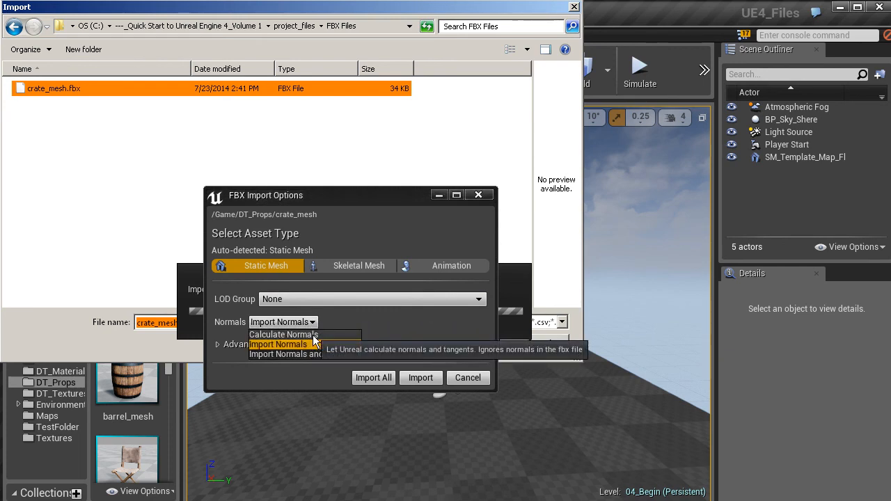
{"action": "left_click", "coordinate": [279, 345]}
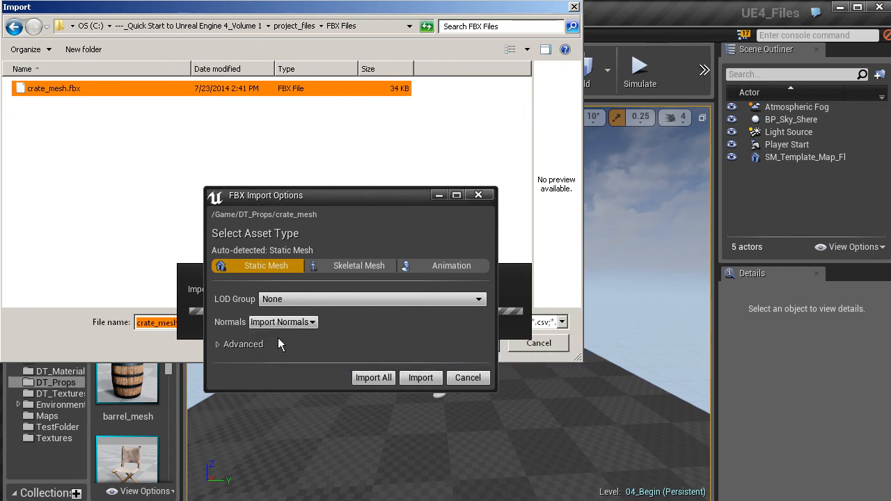
{"action": "left_click", "coordinate": [230, 344]}
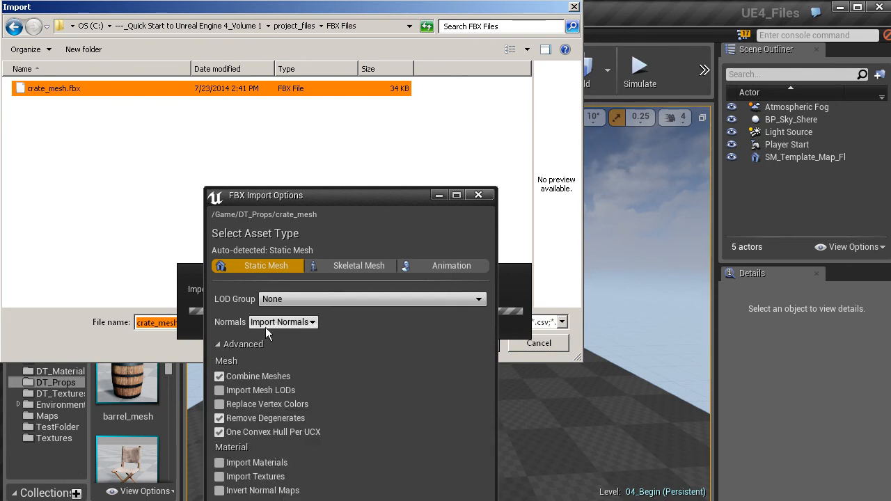
{"action": "left_click_drag", "start_coordinate": [325, 199], "coordinate": [351, 62]}
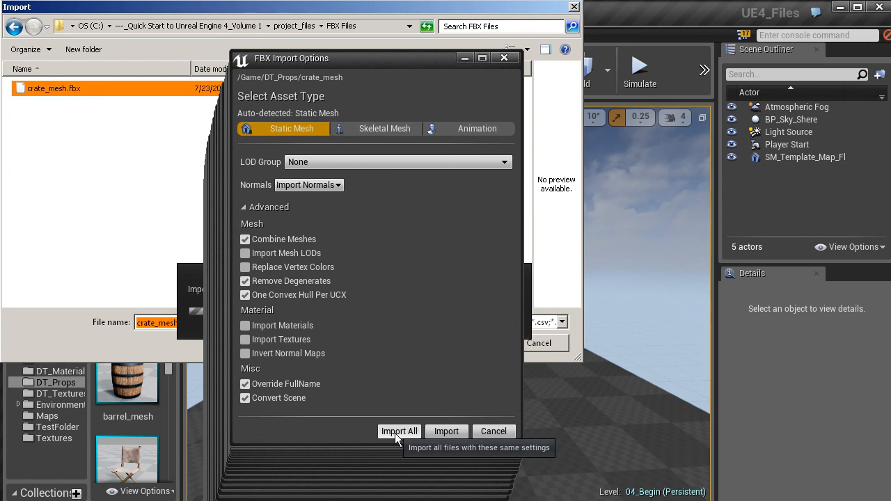
{"action": "left_click", "coordinate": [449, 432]}
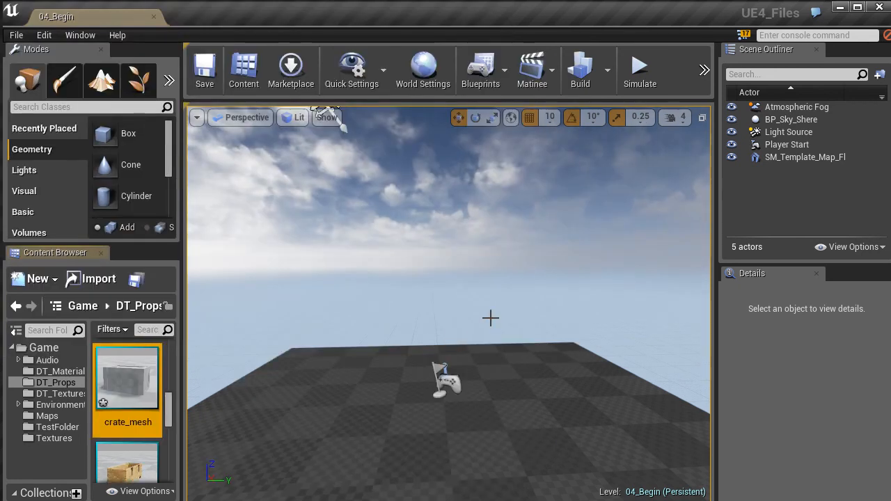
Step: Open the imported crate_mesh asset in the static mesh editor and dock that editor beside the 04_Begin level
{"action": "mouse_move", "coordinate": [128, 369]}
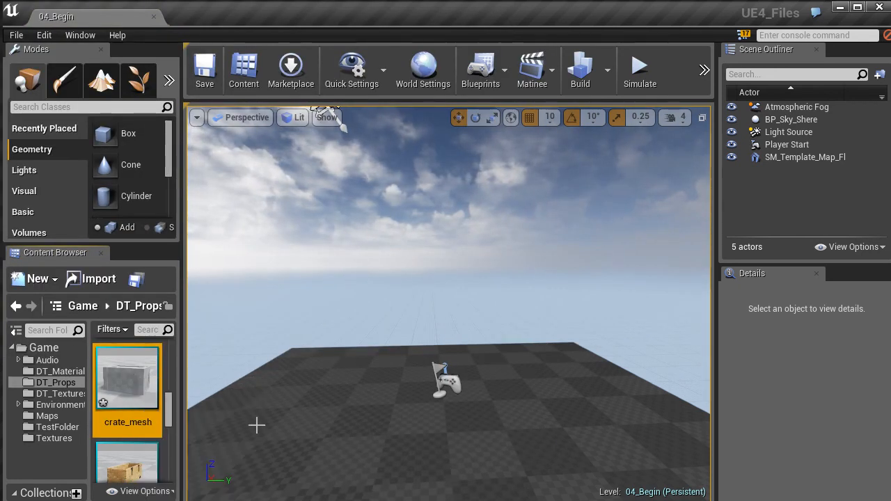
{"action": "double_click", "coordinate": [128, 383]}
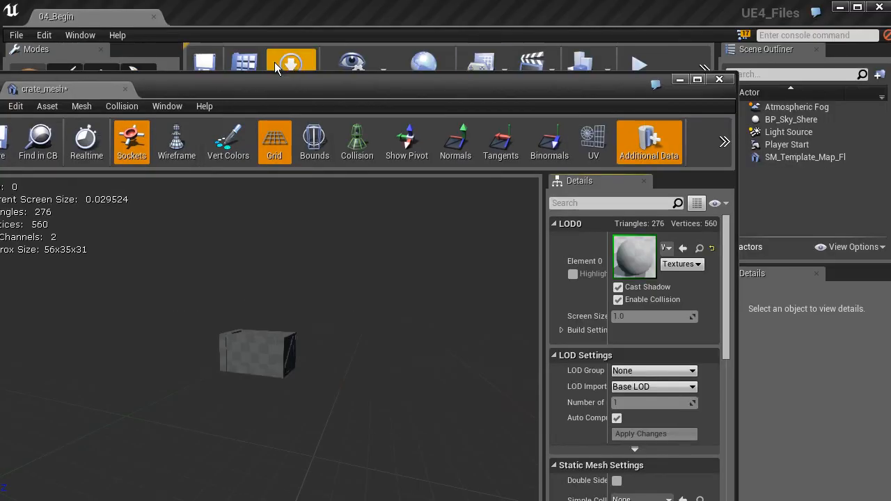
{"action": "left_click_drag", "start_coordinate": [179, 89], "coordinate": [213, 16]}
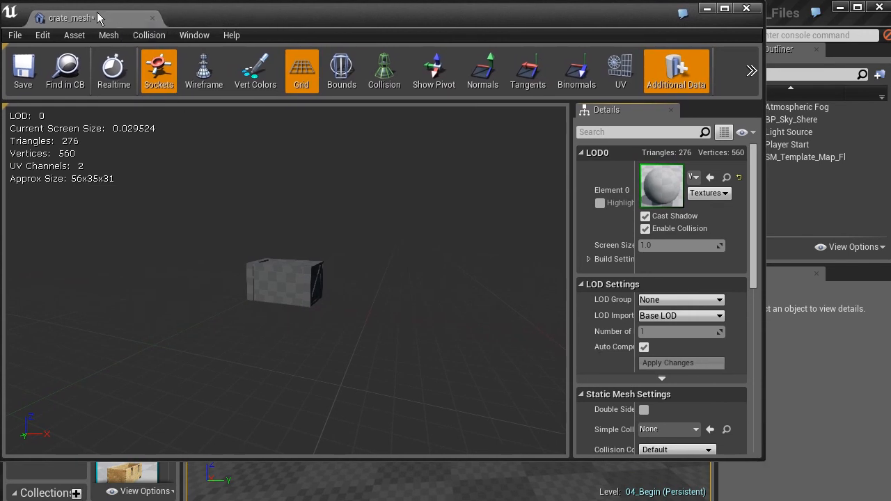
{"action": "left_click_drag", "start_coordinate": [99, 23], "coordinate": [232, 22]}
{"action": "left_click", "coordinate": [120, 19]}
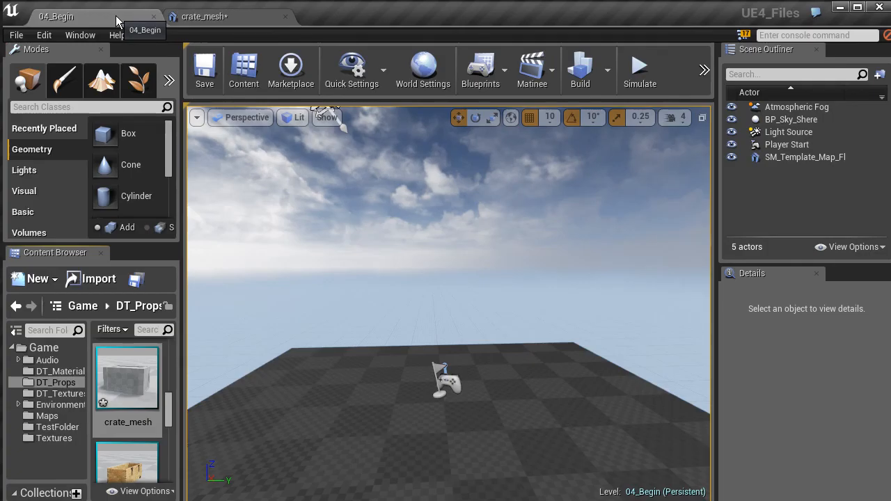
{"action": "left_click", "coordinate": [204, 19]}
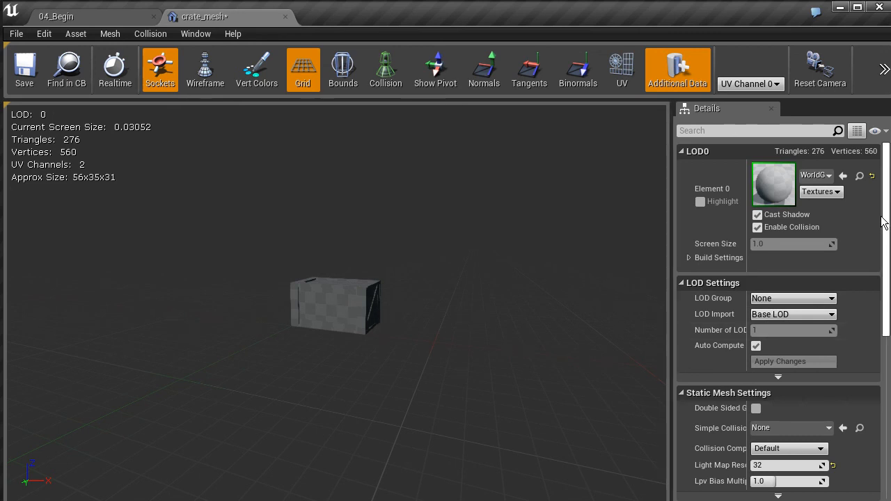
Step: Reset the crate's light map coordinate index to its default in the advanced static mesh settings, and set it back to 1
{"action": "left_click_drag", "start_coordinate": [886, 200], "coordinate": [885, 260]}
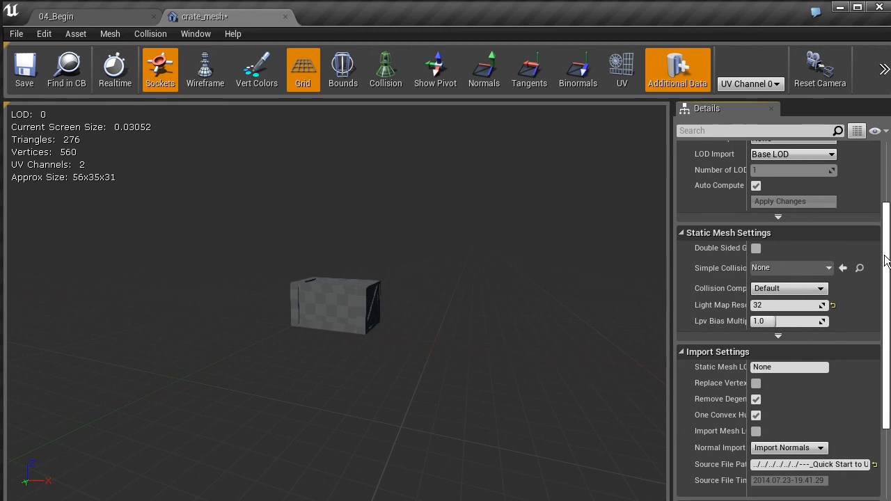
{"action": "left_click", "coordinate": [778, 337]}
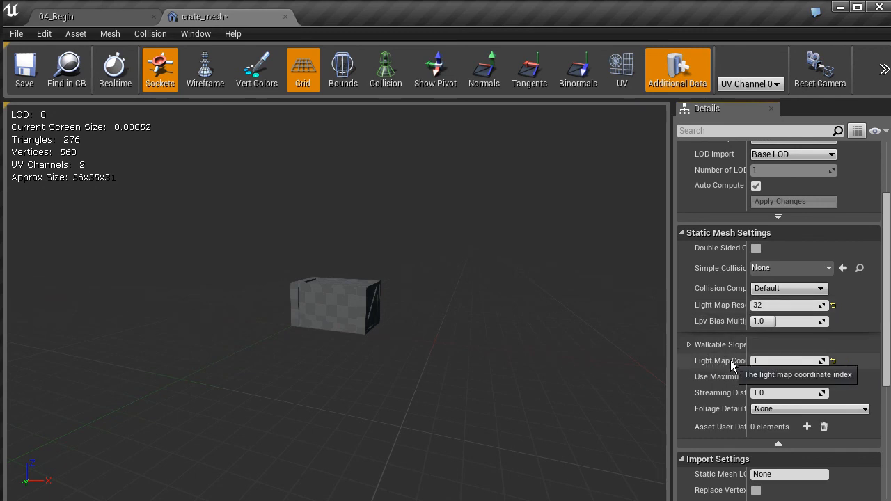
{"action": "left_click", "coordinate": [835, 364]}
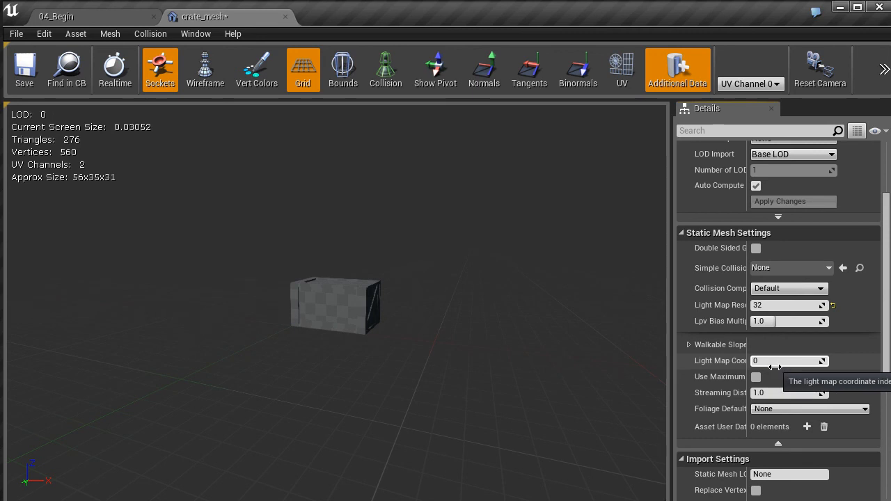
{"action": "left_click", "coordinate": [769, 363]}
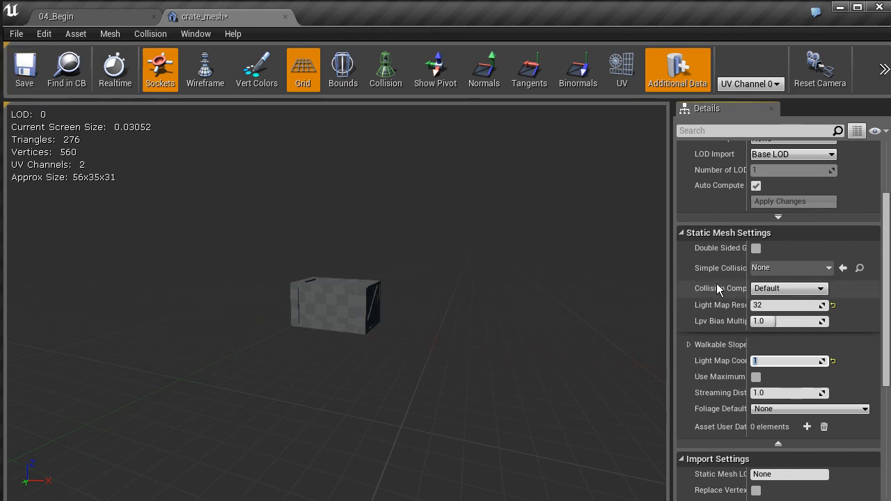
{"action": "scroll", "coordinate": [726, 285], "scroll_direction": "up", "scroll_amount": 3}
{"action": "scroll", "coordinate": [726, 284], "scroll_direction": "up", "scroll_amount": 3}
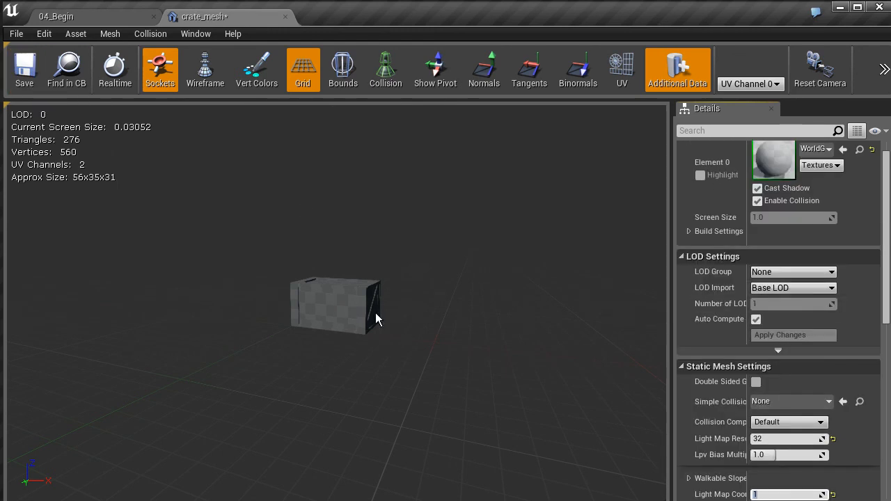
{"action": "scroll", "coordinate": [460, 328], "scroll_direction": "up", "scroll_amount": 5}
{"action": "scroll", "coordinate": [420, 333], "scroll_direction": "down", "scroll_amount": 5}
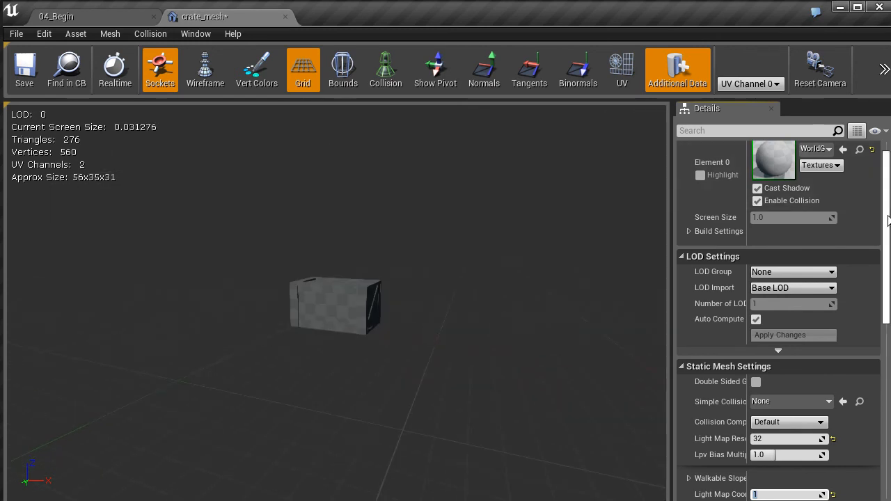
{"action": "scroll", "coordinate": [837, 227], "scroll_direction": "up", "scroll_amount": 1}
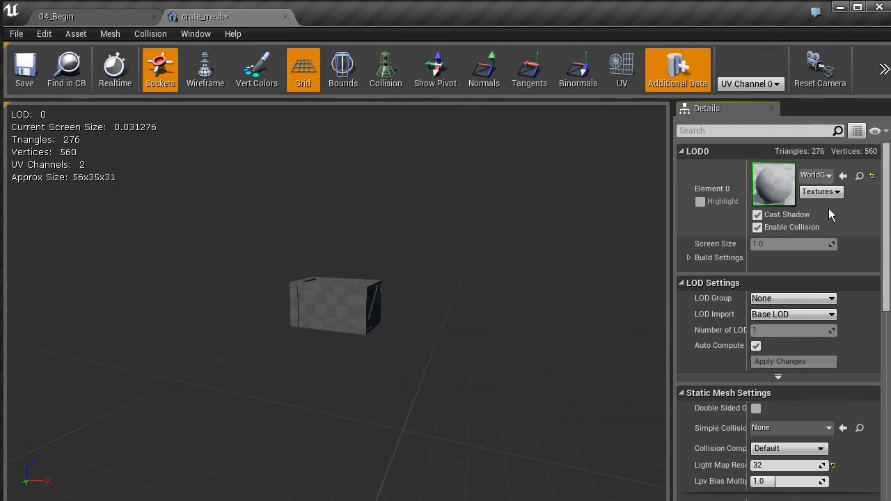